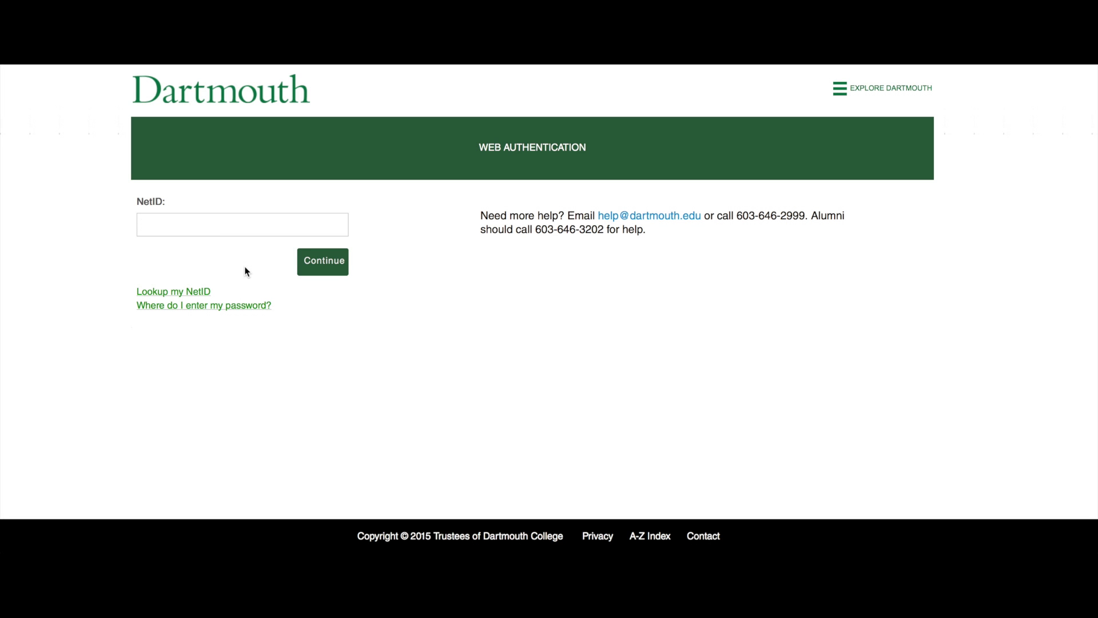
{"action": "type", "text": "*******"}
Step: Submit the NetID to move on to the password page
{"action": "key", "text": "Return"}
{"action": "type", "text": "••••••••••"}
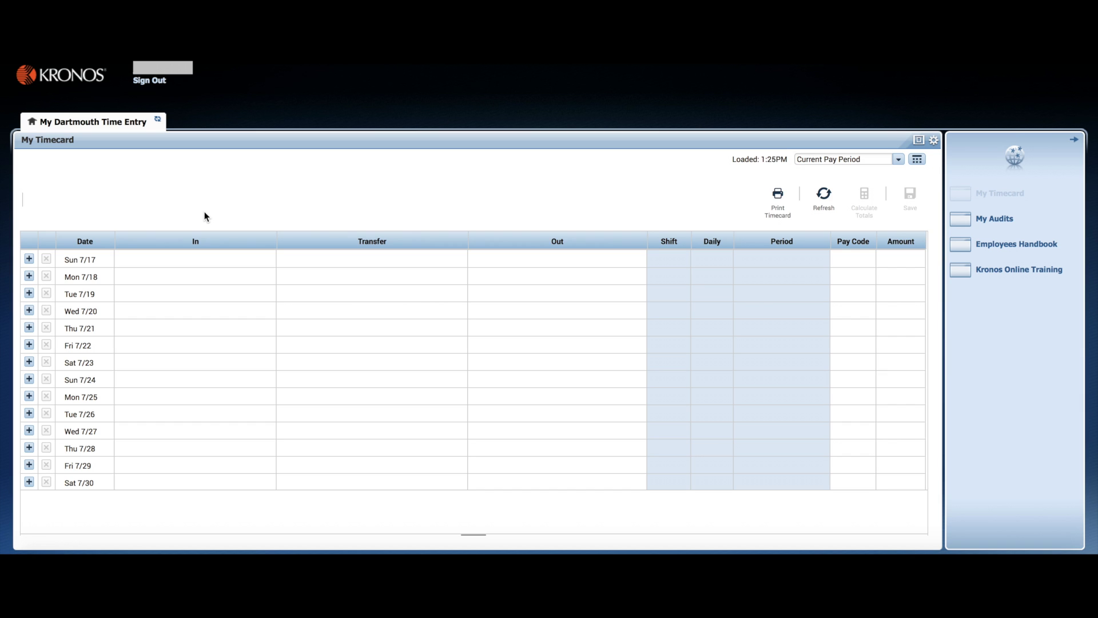
Step: Clock in Tue 7/19 at 11:00AM with transfer HR 12151-HR Office Assis
{"action": "left_click", "coordinate": [193, 289]}
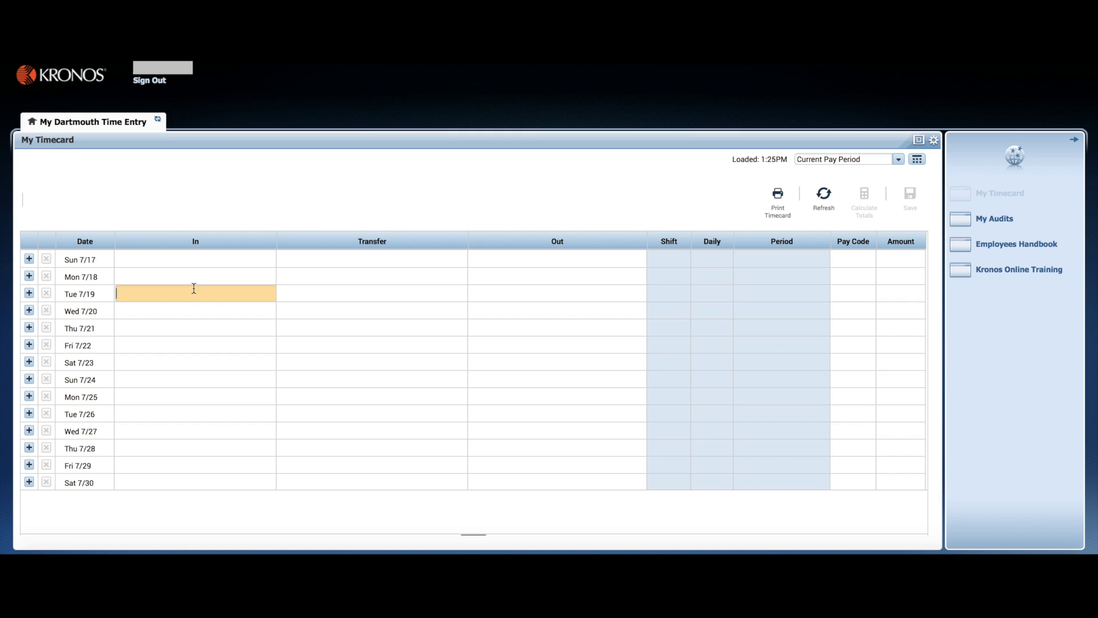
{"action": "type", "text": "11"}
{"action": "key", "text": "Tab"}
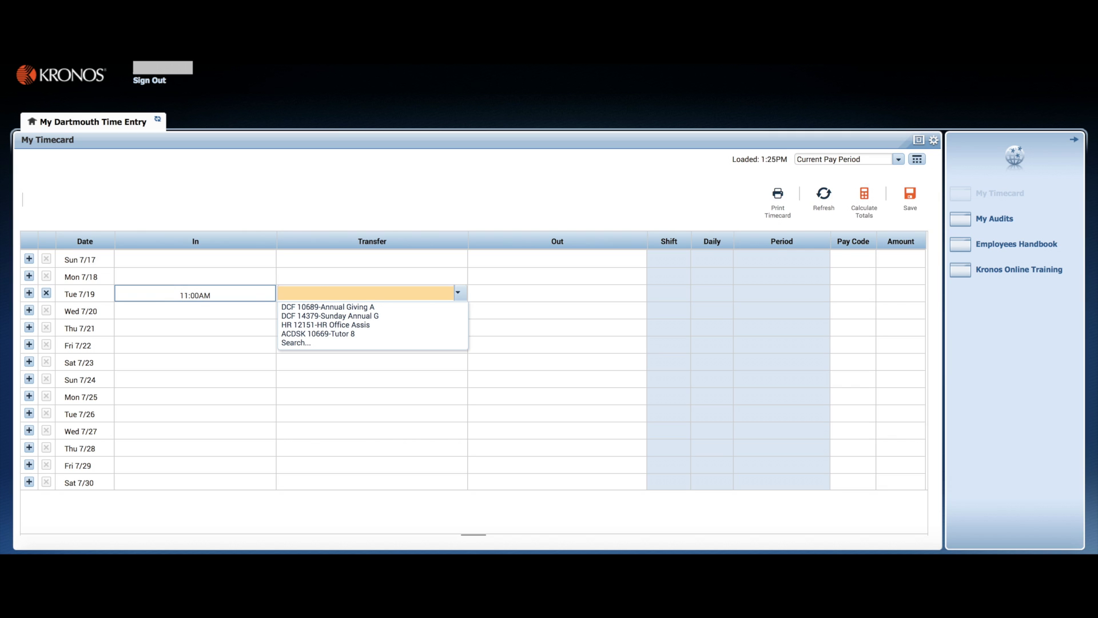
{"action": "key", "text": "Down"}
{"action": "key", "text": "Down"}
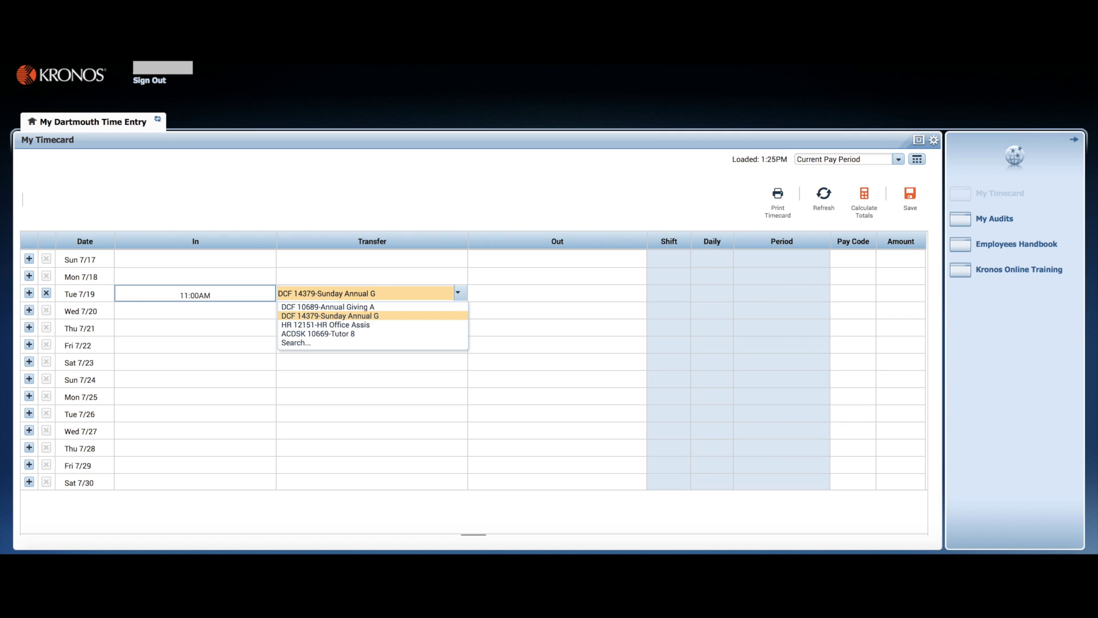
{"action": "key", "text": "Down"}
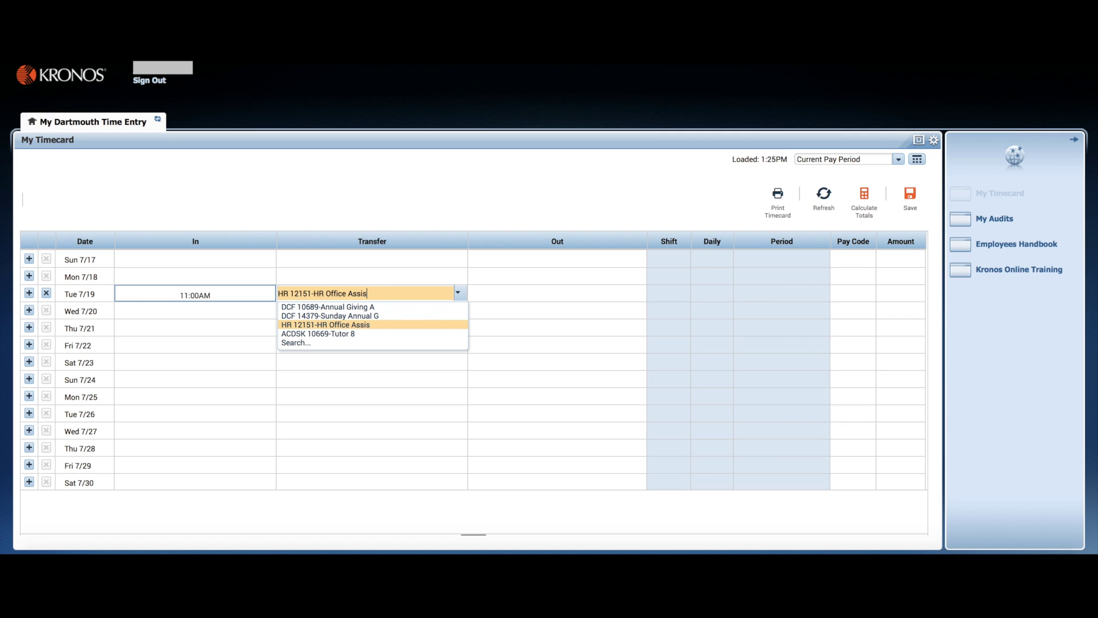
{"action": "key", "text": "Tab"}
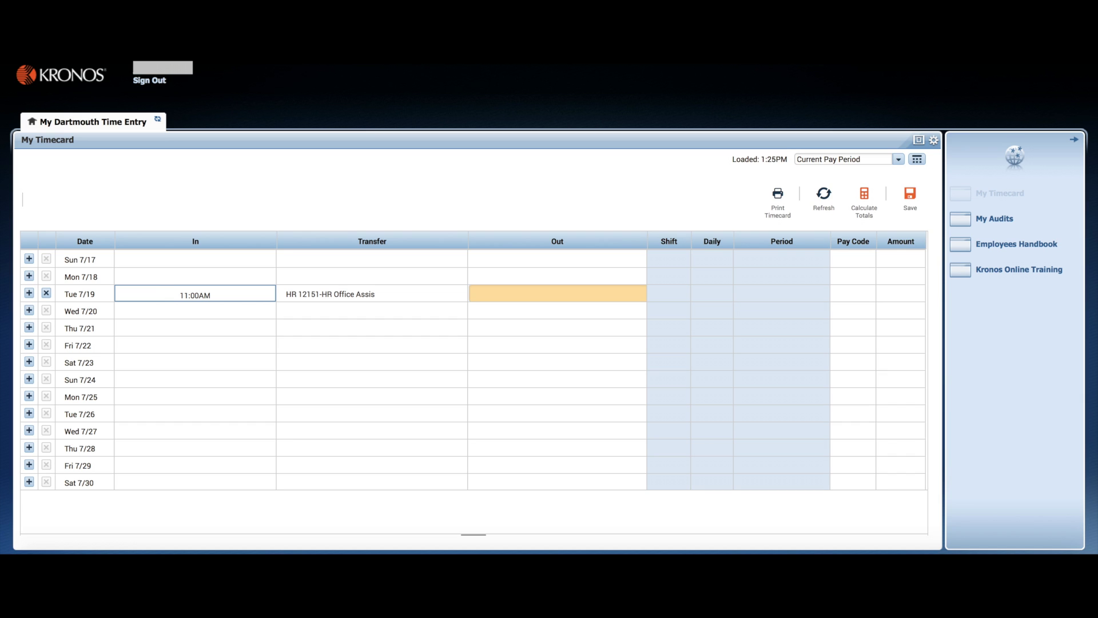
{"action": "type", "text": "1"}
{"action": "type", "text": "500"}
Step: End the Tue 7/19 shift at 3:00PM for 4.0 hours and save the timecard
{"action": "key", "text": "Return"}
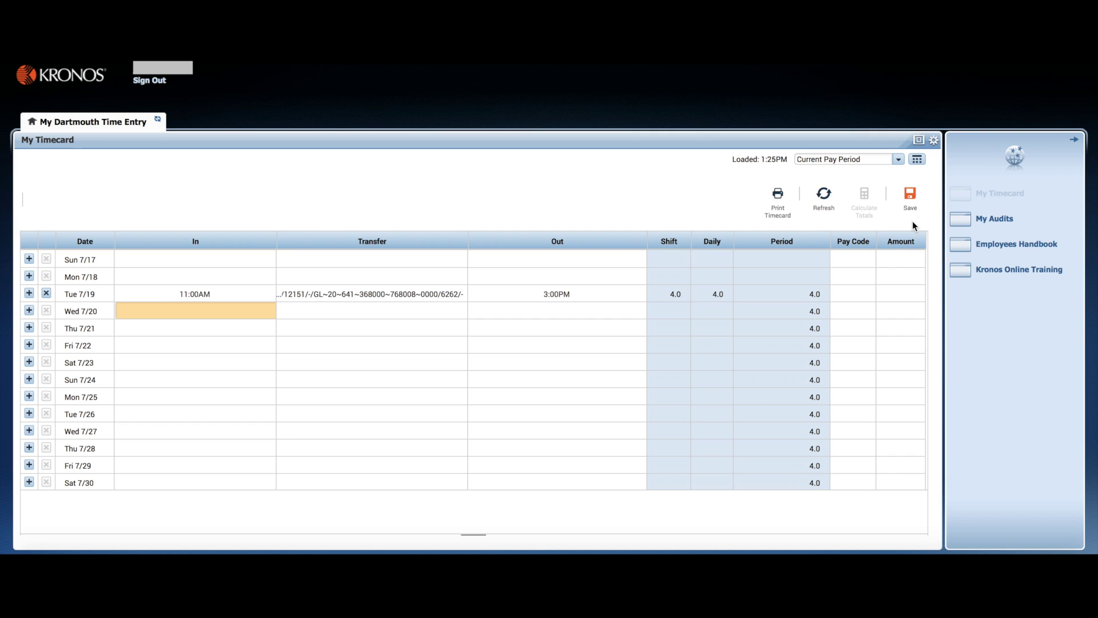
{"action": "left_click", "coordinate": [915, 223]}
{"action": "left_click", "coordinate": [913, 200]}
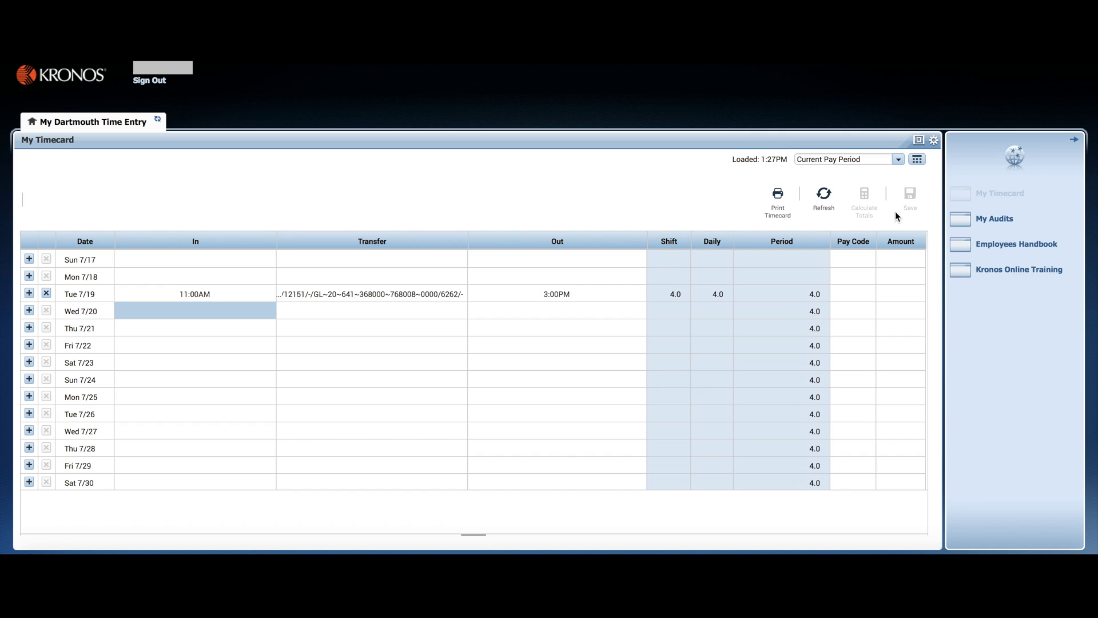
{"action": "left_click", "coordinate": [29, 294]}
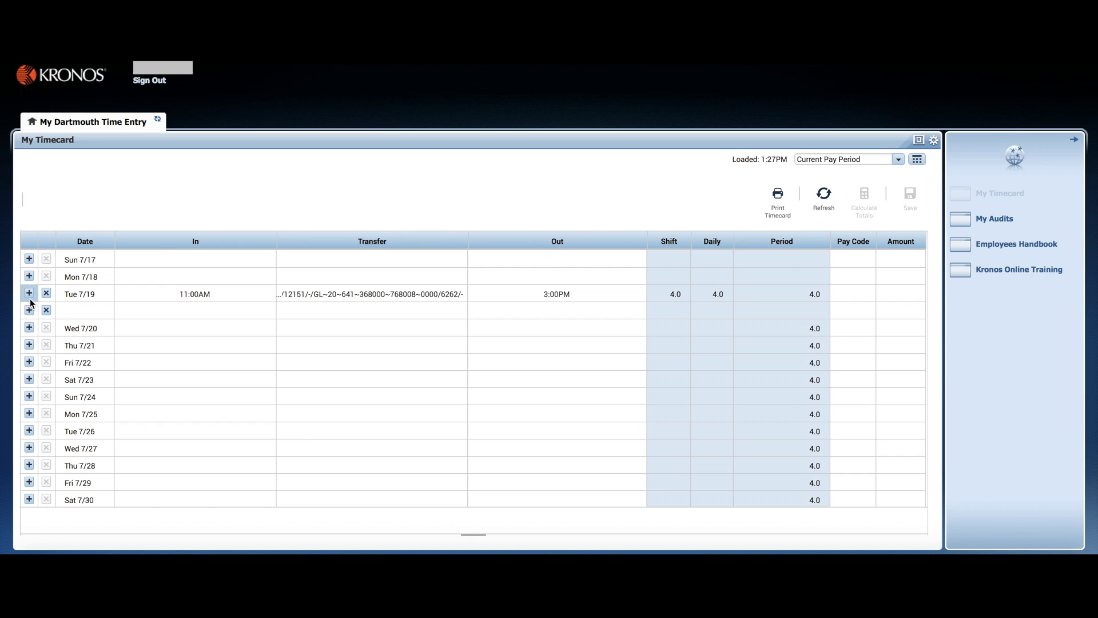
{"action": "left_click", "coordinate": [47, 311]}
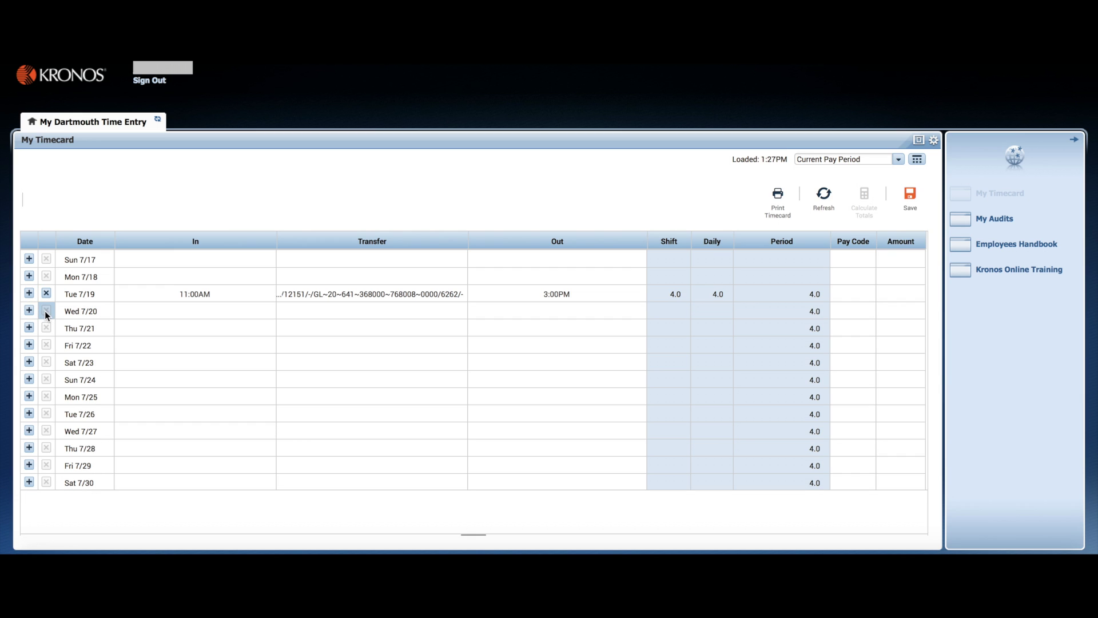
{"action": "left_click", "coordinate": [139, 316]}
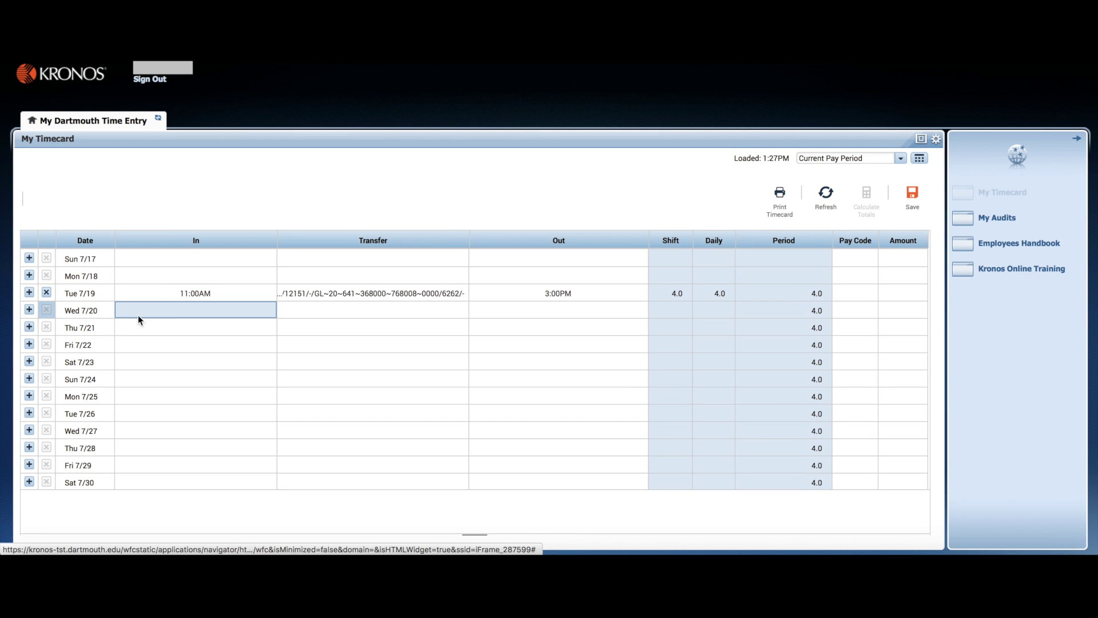
{"action": "left_click", "coordinate": [159, 313]}
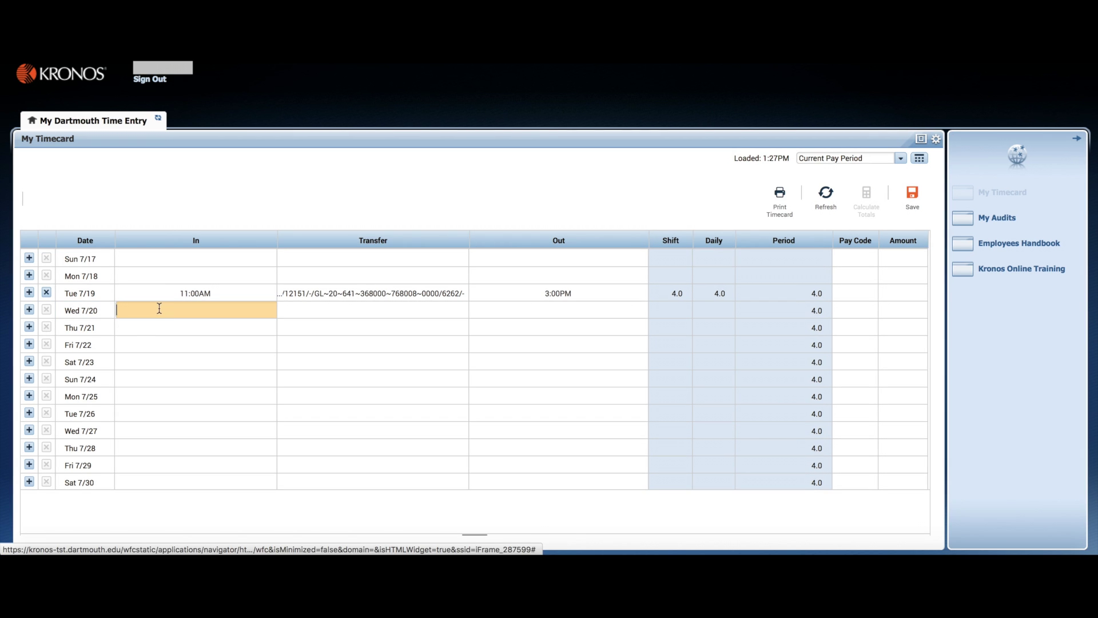
{"action": "type", "text": "6p"}
Step: Log a Wed 7/20 6:00PM–7:00PM shift on ACDSK 10669-Tutor 8, then select its 7:00PM punch
{"action": "left_click", "coordinate": [308, 311]}
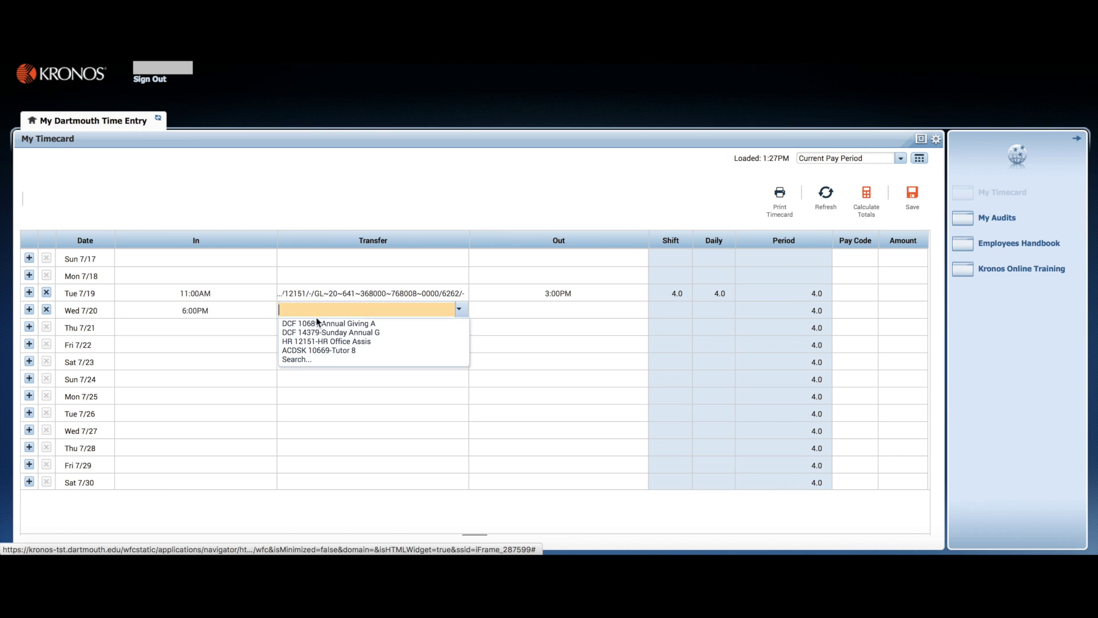
{"action": "left_click", "coordinate": [331, 349]}
{"action": "left_click", "coordinate": [509, 311]}
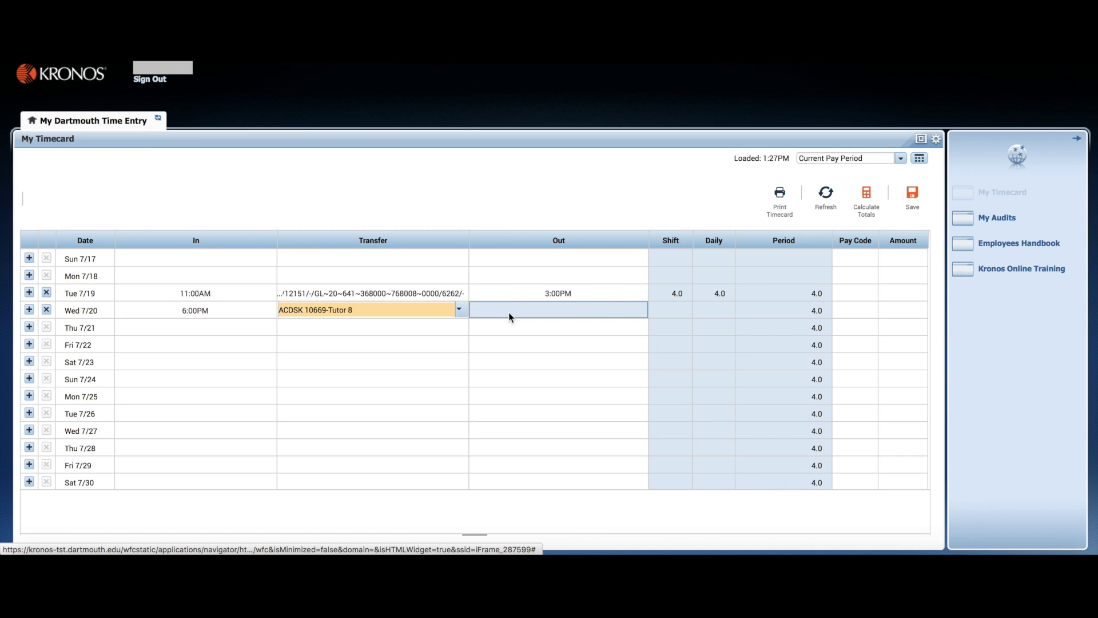
{"action": "type", "text": "7p"}
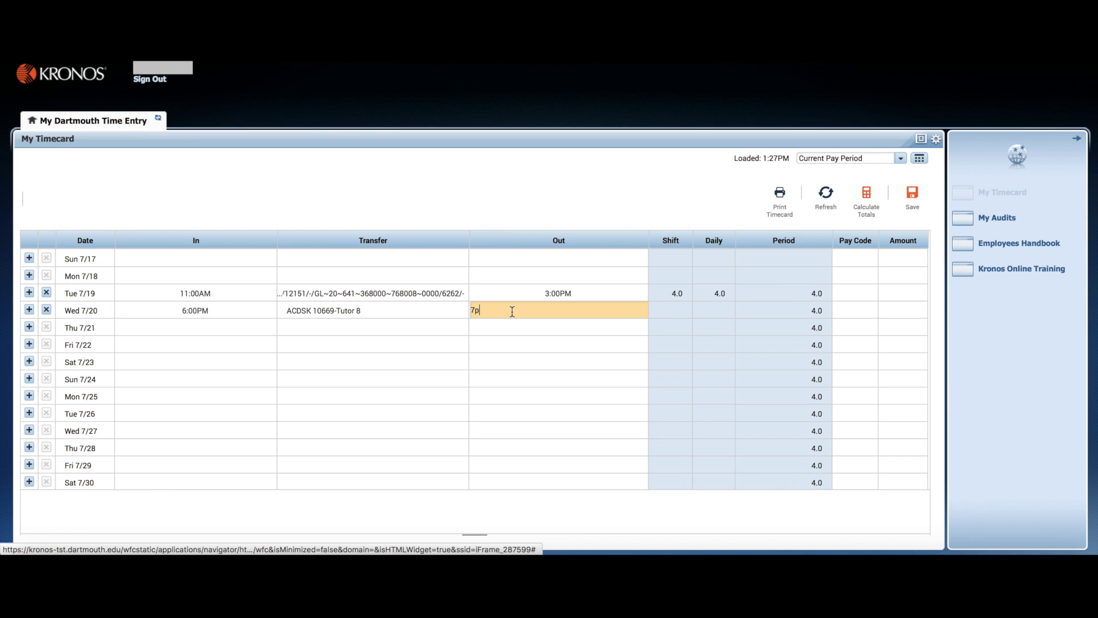
{"action": "key", "text": "Return"}
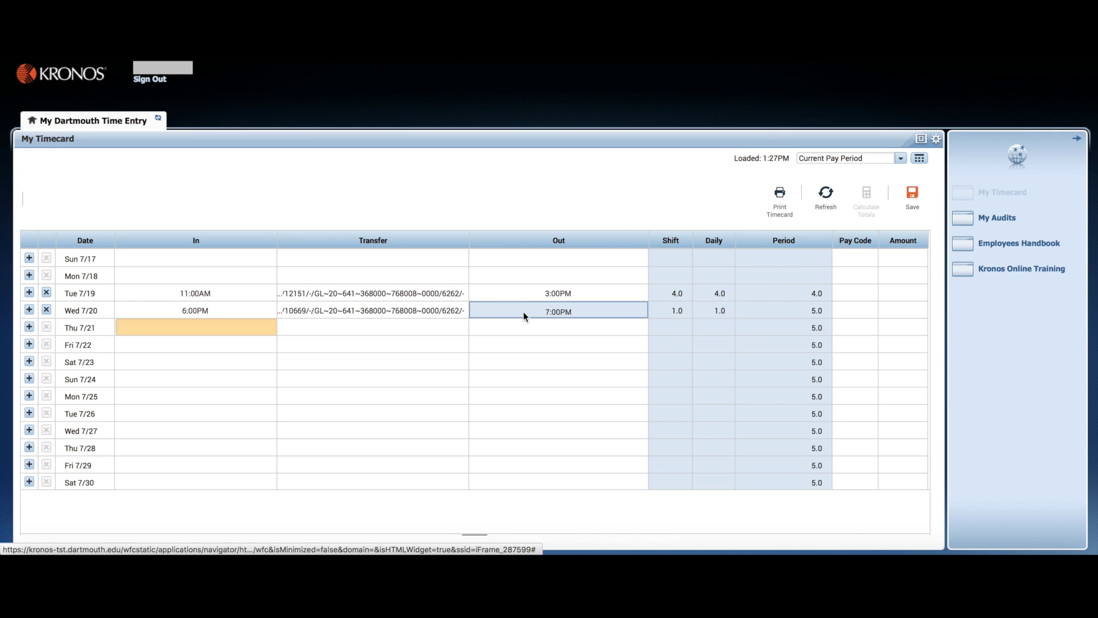
{"action": "left_click", "coordinate": [523, 316]}
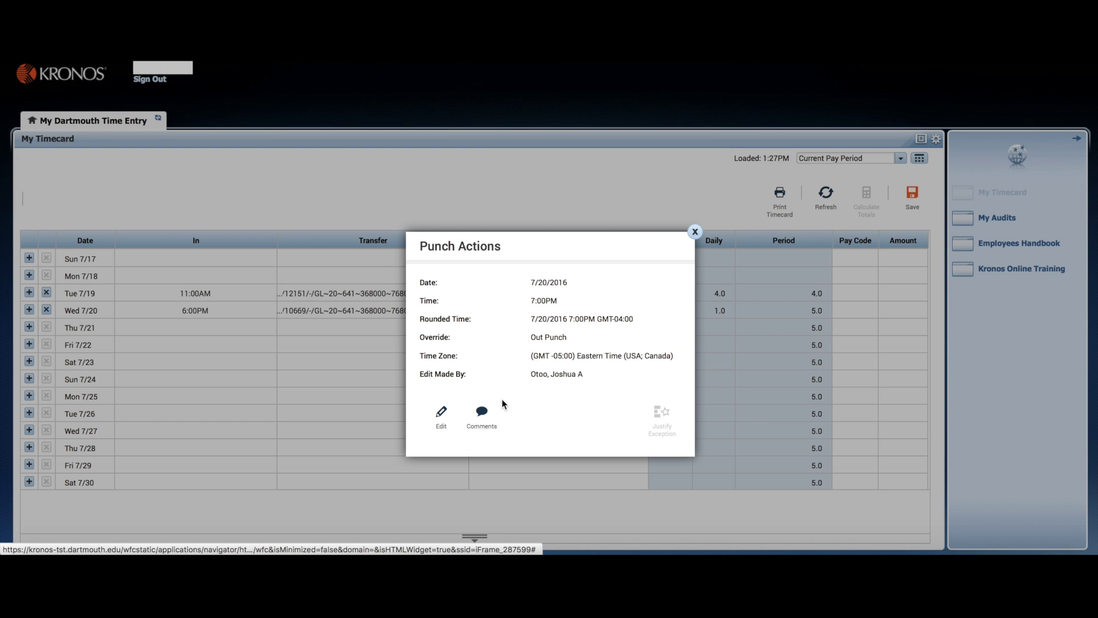
Step: Add a Tutoring comment with a PHYS 014 student note to the 7:00PM out punch
{"action": "left_click", "coordinate": [481, 413]}
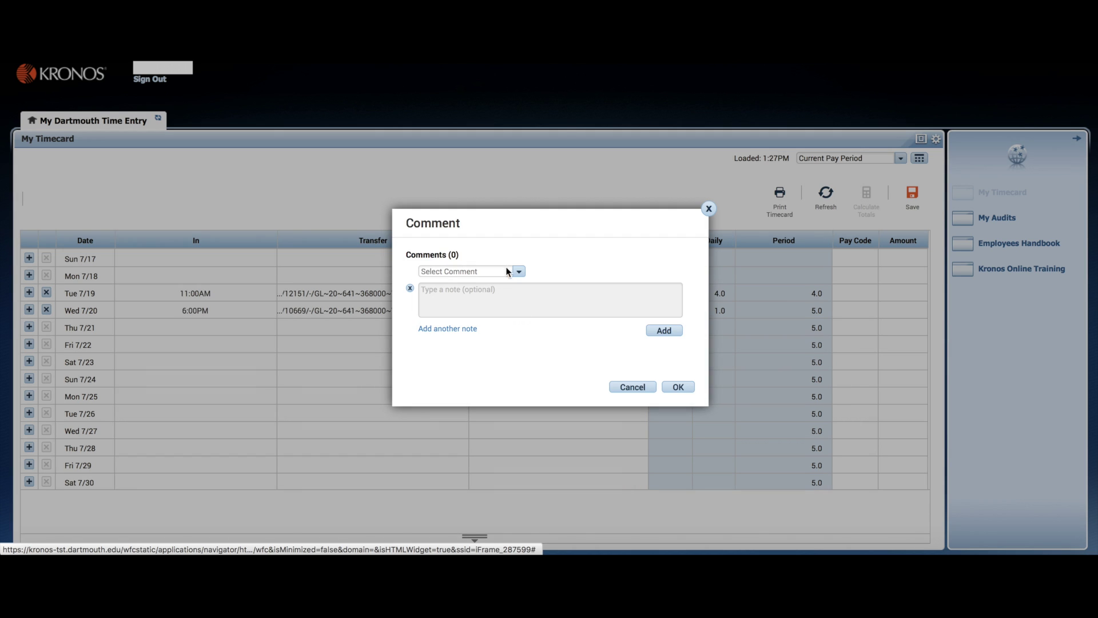
{"action": "left_click", "coordinate": [518, 272]}
{"action": "type", "text": "tu"}
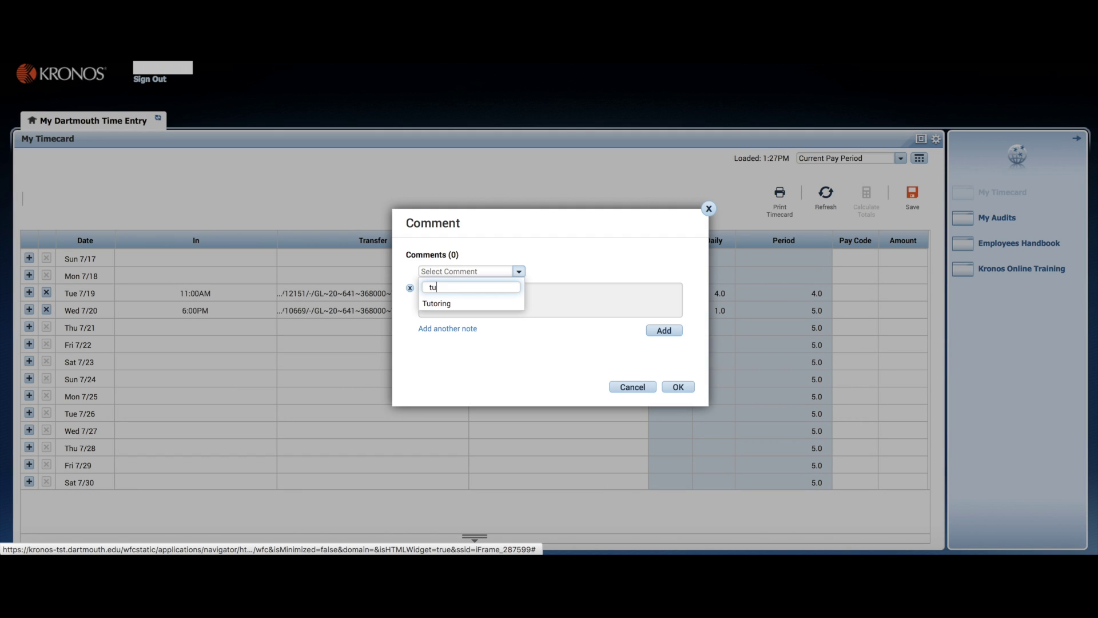
{"action": "type", "text": "toring"}
{"action": "left_click", "coordinate": [508, 305]}
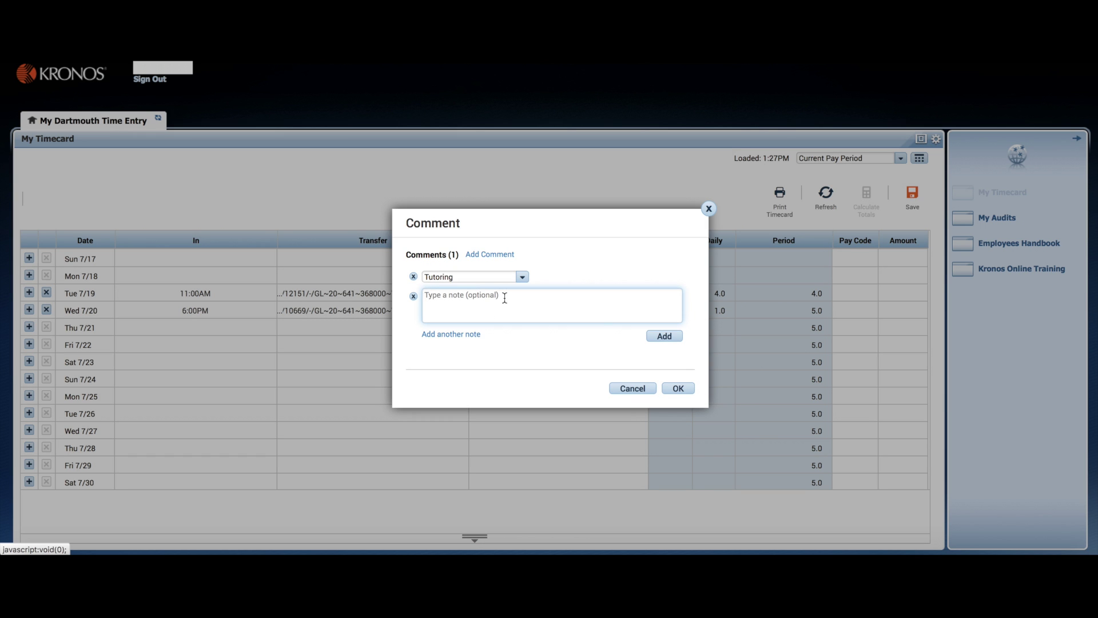
{"action": "type", "text": "Albert"}
{"action": "type", "text": " Einstein "}
{"action": "type", "text": "PHY"}
{"action": "type", "text": "S 01"}
{"action": "type", "text": "4"}
{"action": "left_click", "coordinate": [688, 394]}
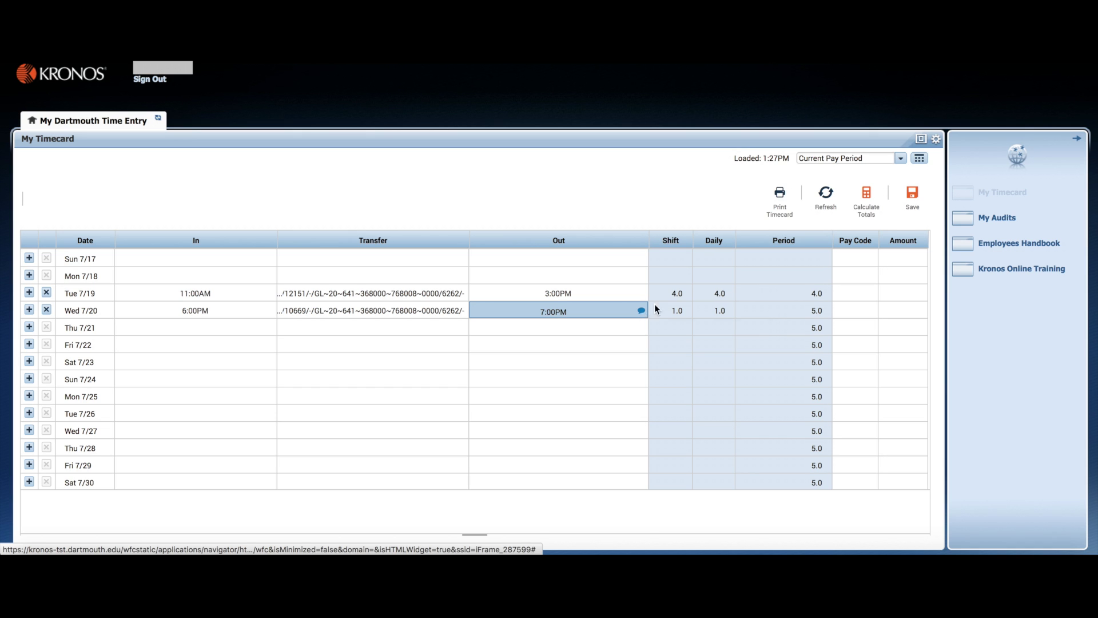
Step: Save the timecard with the Tue and Wed shifts totaling 5.0 hours
{"action": "left_click", "coordinate": [914, 200]}
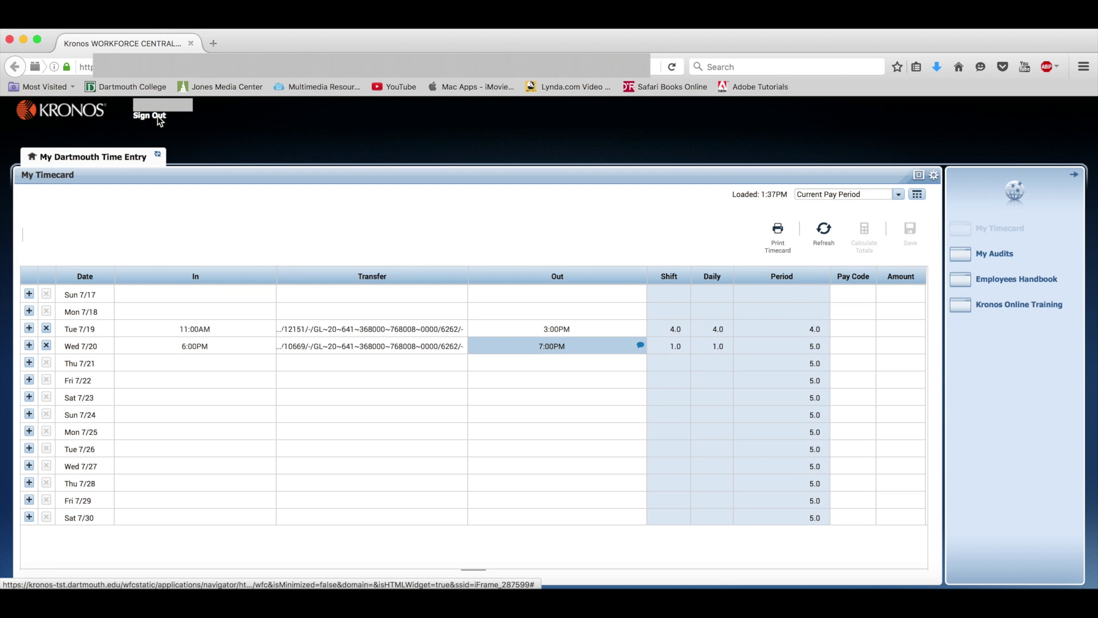
Step: Sign out of Kronos to reach the Dartmouth logout confirmation
{"action": "left_click", "coordinate": [157, 116]}
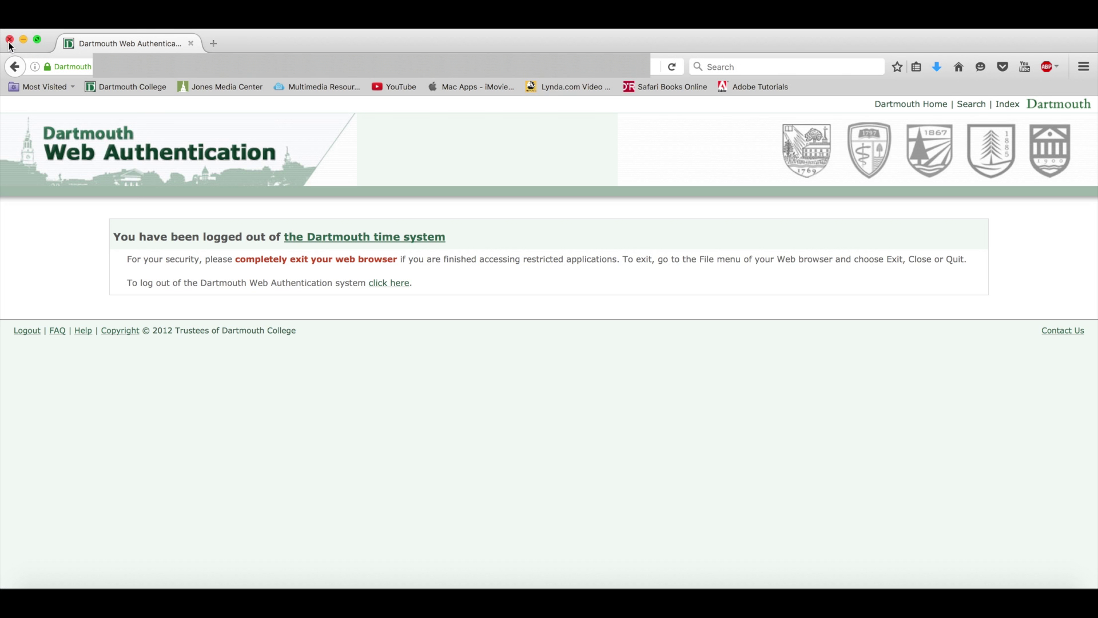